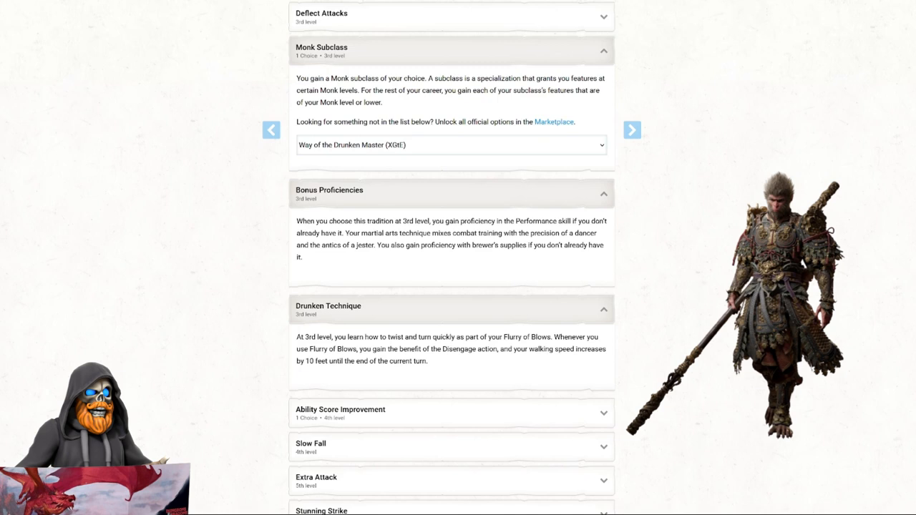
pyautogui.scroll(-6, 691, 314)
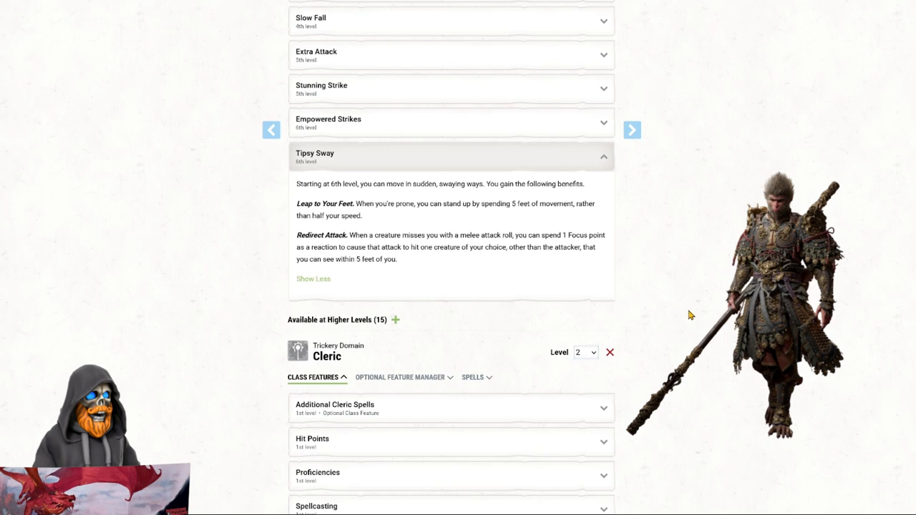
pyautogui.scroll(6, 719, 246)
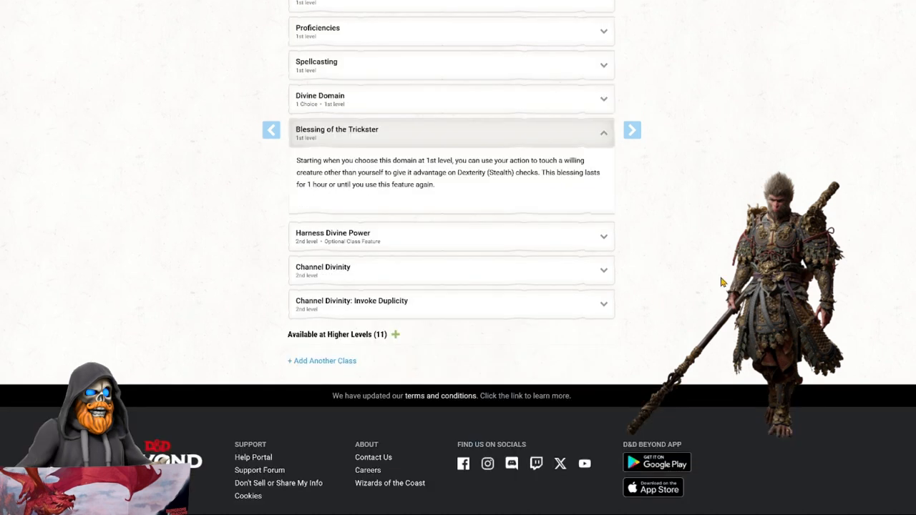
# Expand the Channel Divinity: Invoke Duplicity feature to read its description
pyautogui.click(538, 307)
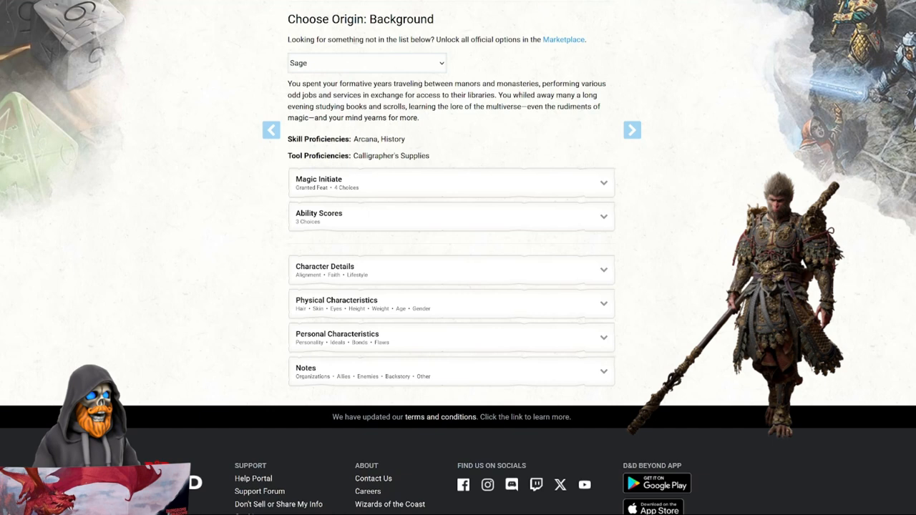
# Expand the Sage background's Ability Scores section to view its three score choices
pyautogui.click(586, 218)
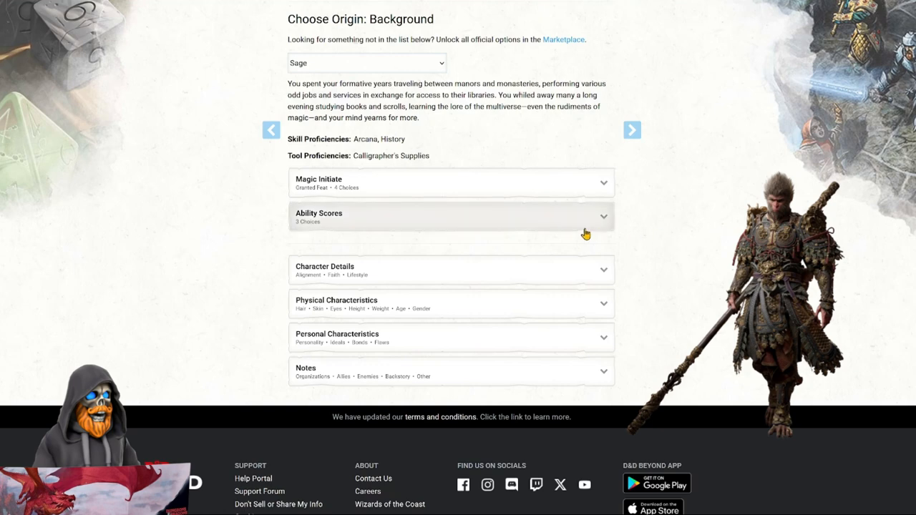